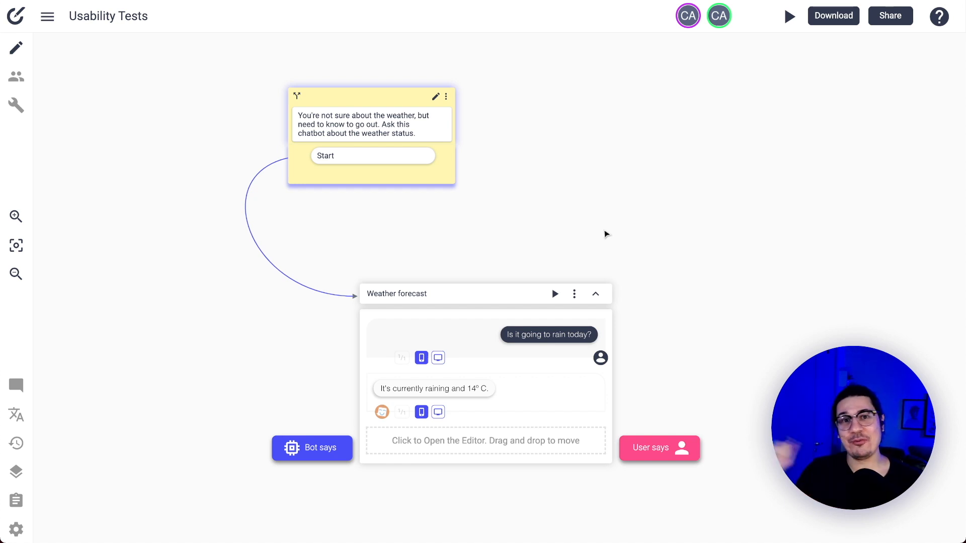
Invite a tester by e-mail to the Usability Tests and copy the shareable test link
left_click_drag(671, 230, 688, 262)
left_click_drag(605, 258, 571, 198)
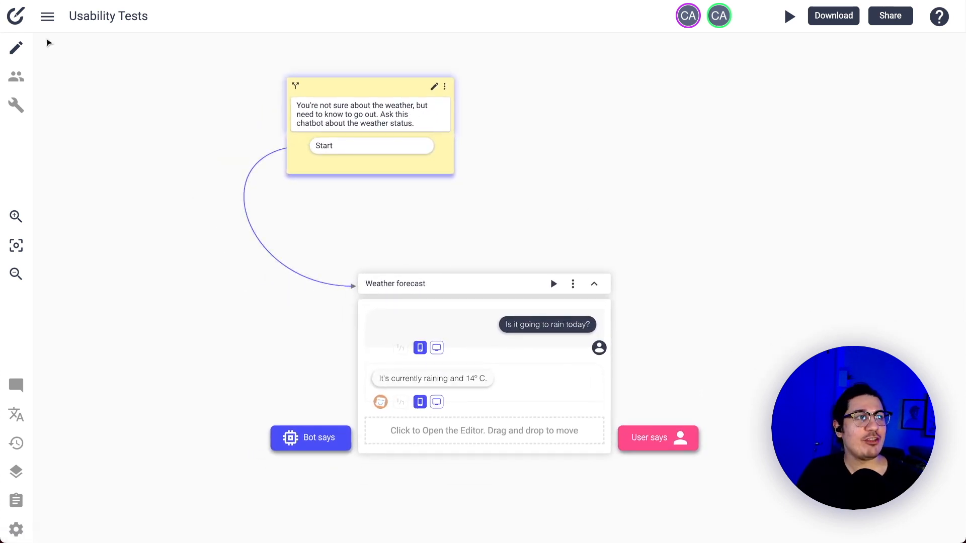
left_click(17, 78)
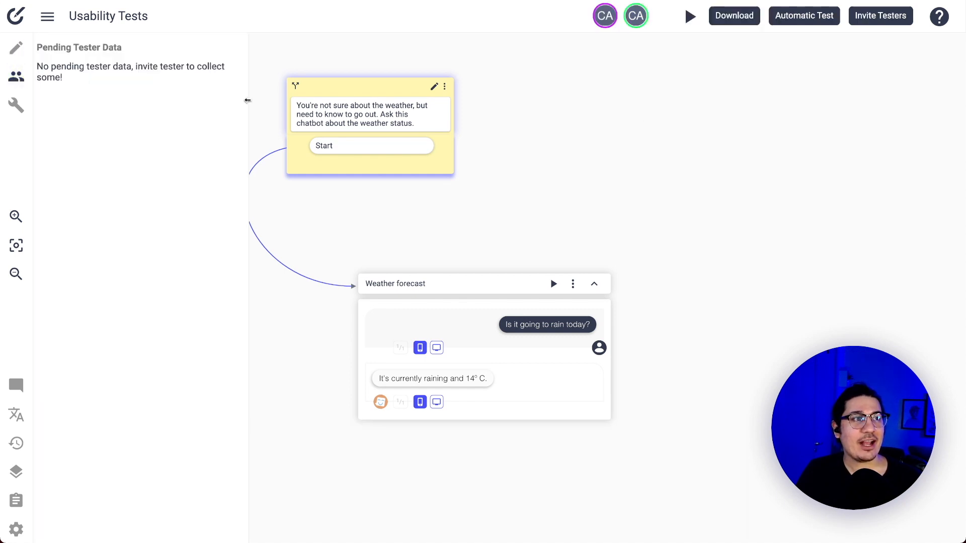
left_click(878, 21)
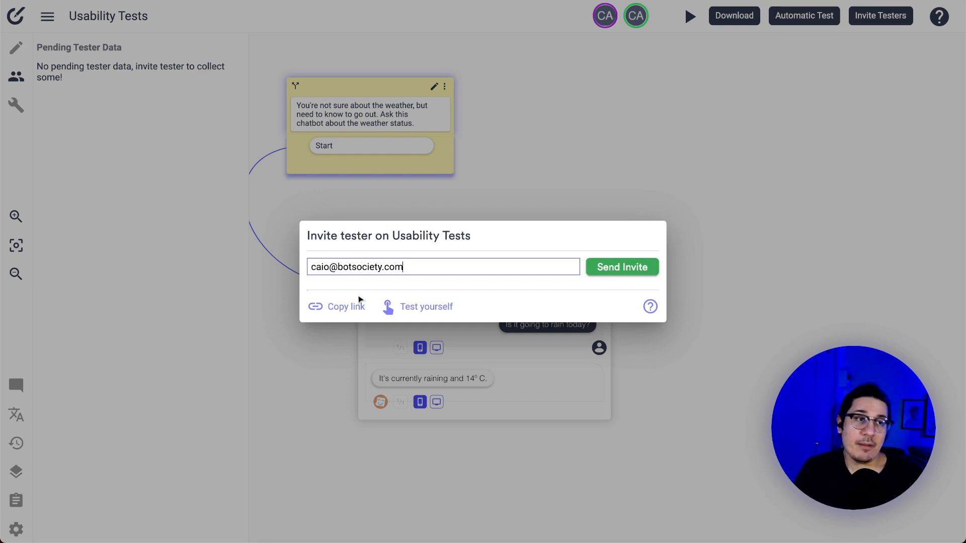
left_click(329, 308)
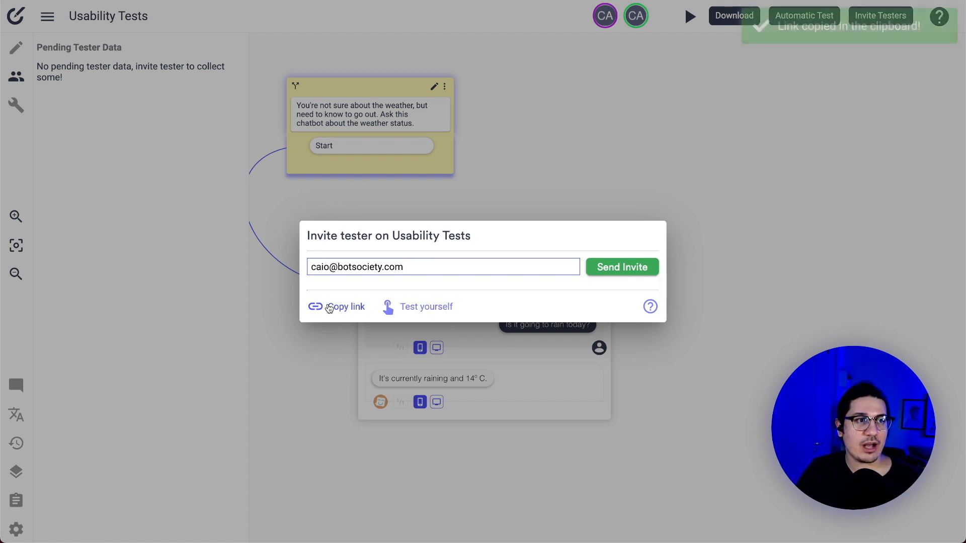
key("super+t")
Load the copied tester link in the new Chrome tab
key("super+v")
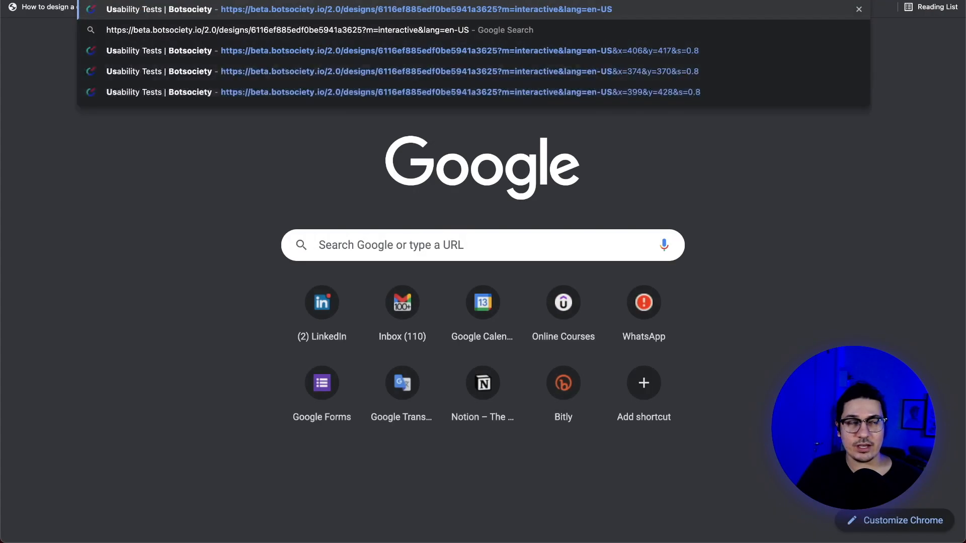
key("Return")
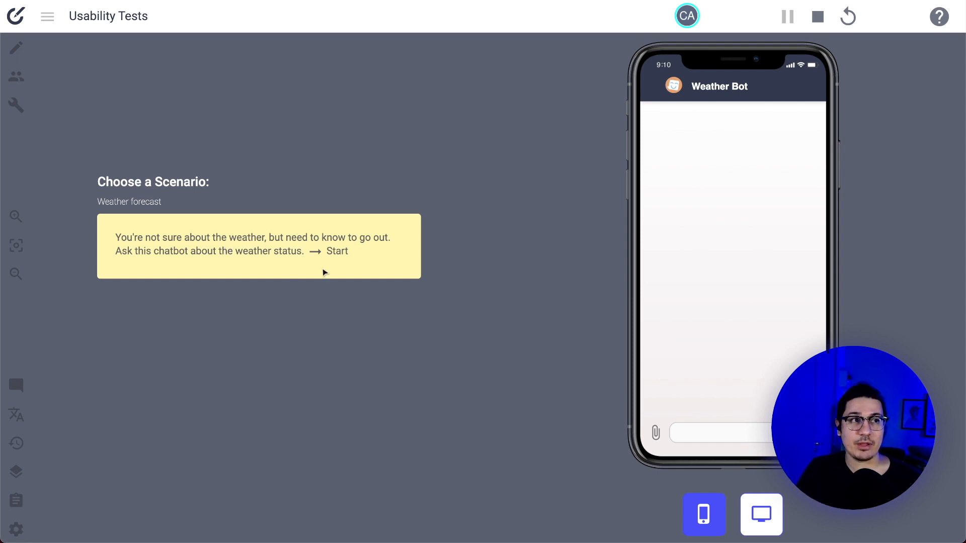
Run a test chat asking 'How is the weather?', then restart the test
left_click(278, 259)
type("How is the")
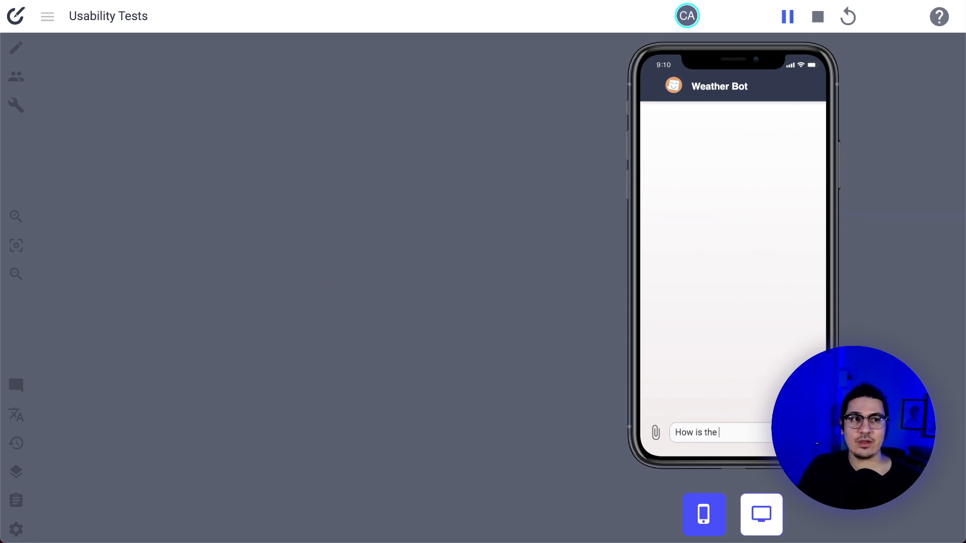
type(" weather")
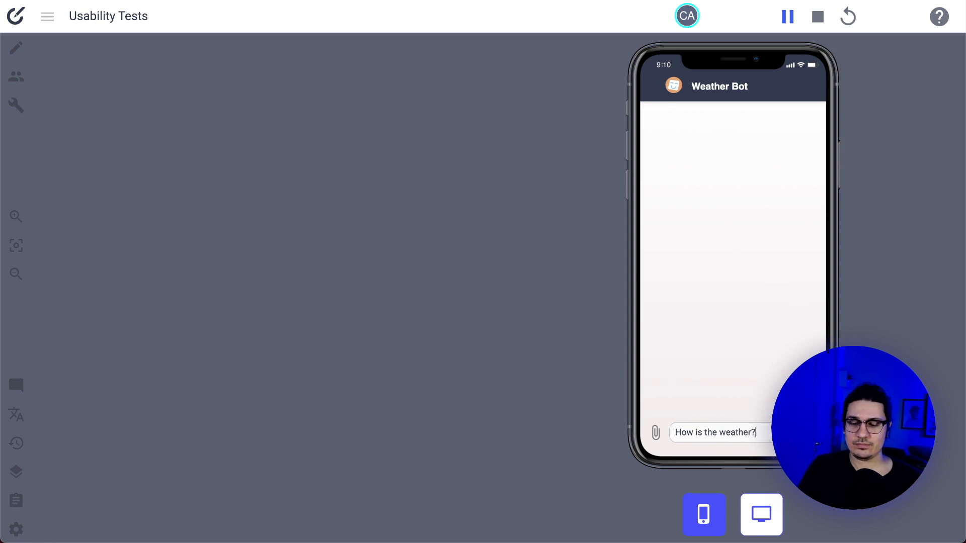
type("?")
key("Return")
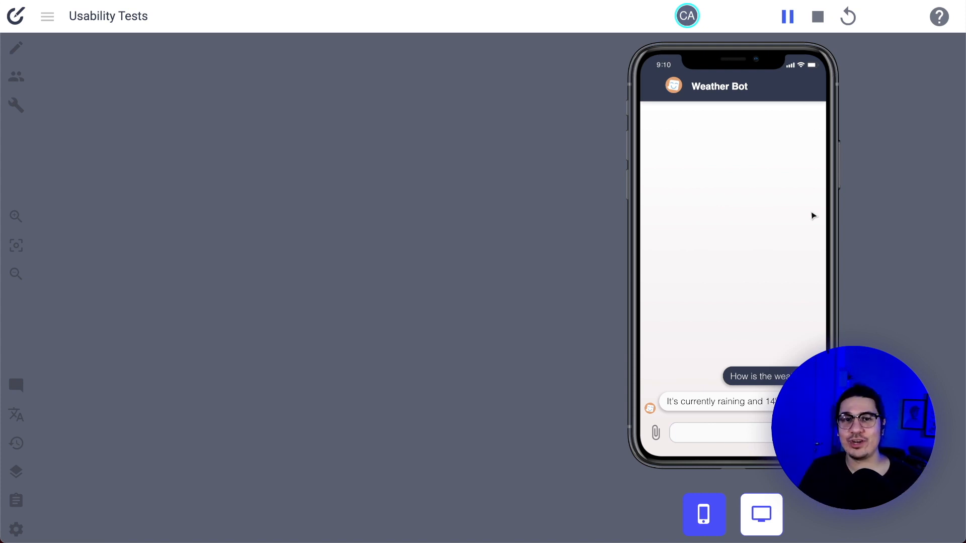
left_click(848, 20)
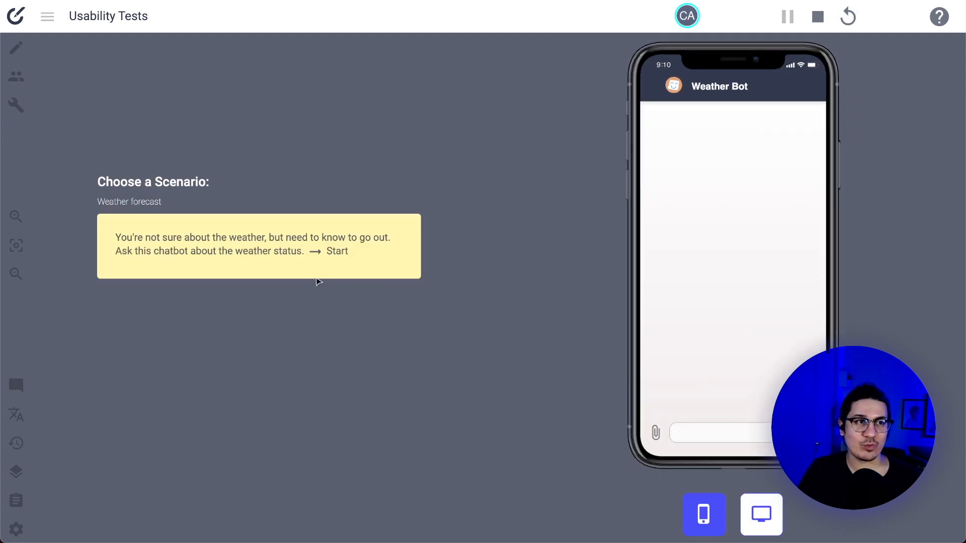
Send 'Is it hot today' in a new test chat, then restart
left_click(320, 265)
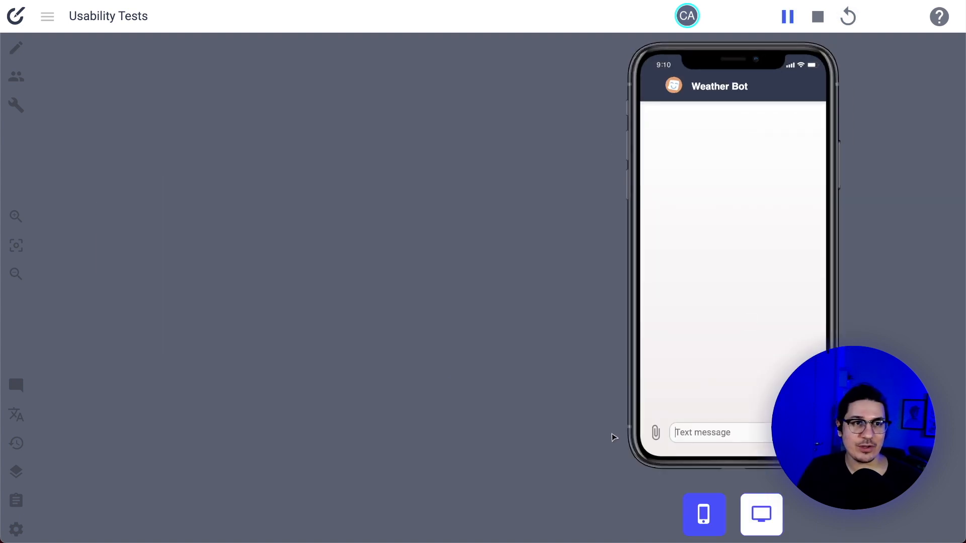
left_click(695, 429)
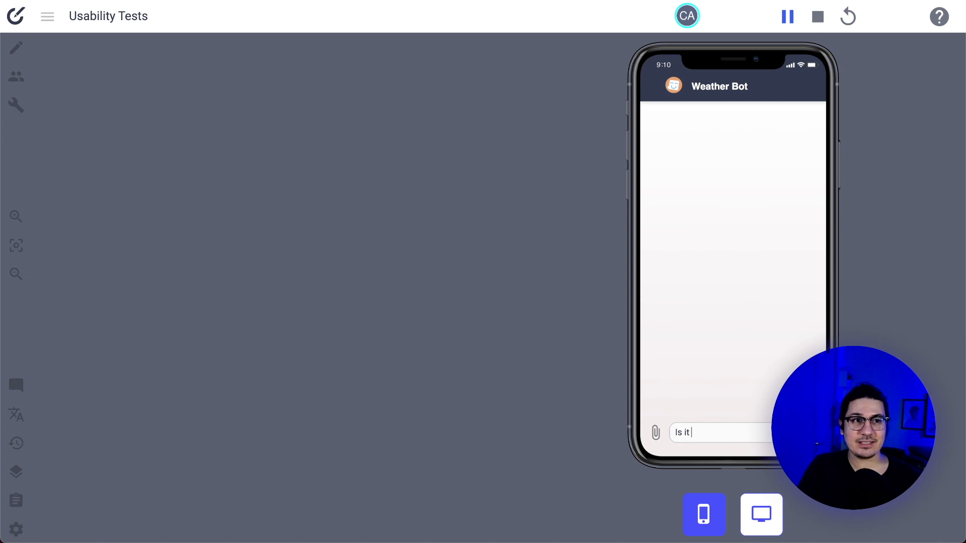
key("Return")
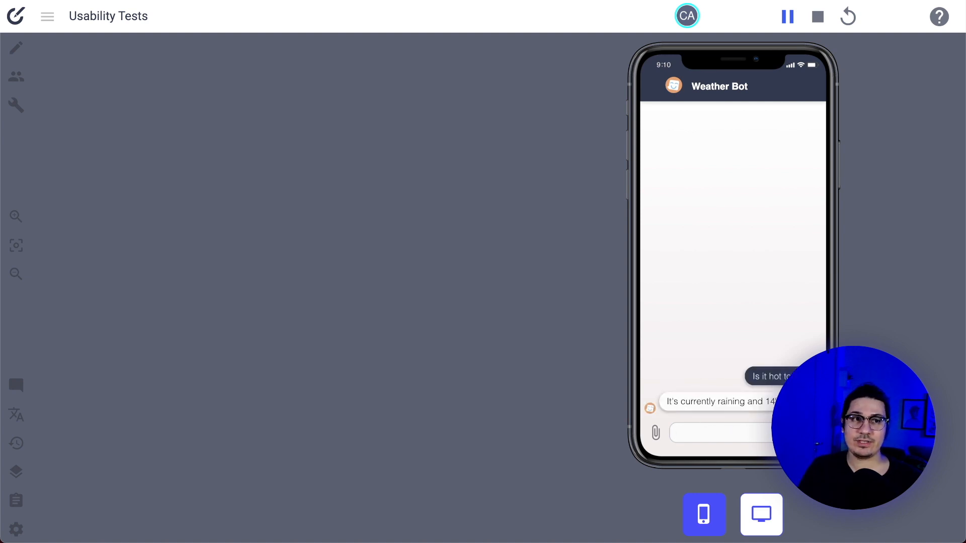
left_click(847, 18)
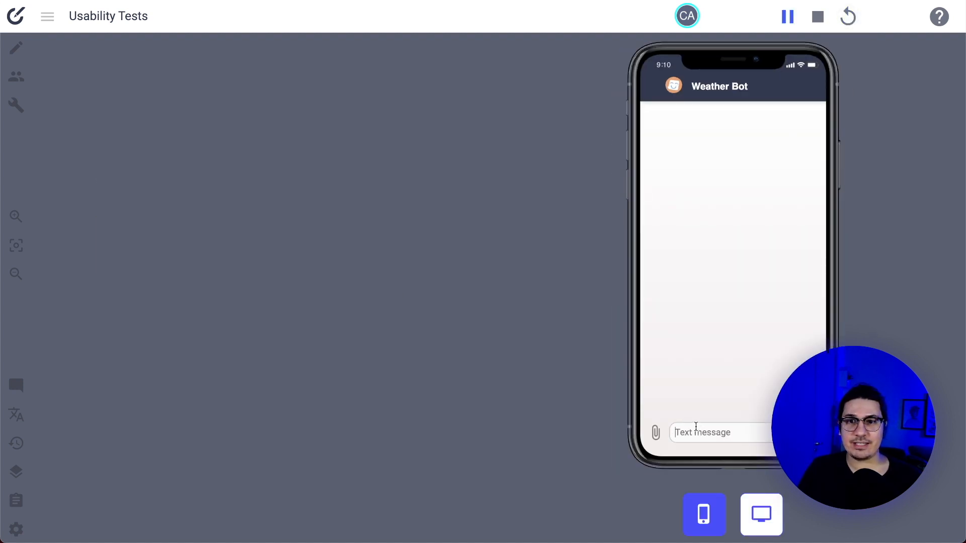
Send 'What's the temperature now' to the bot, then restart again
type("What's")
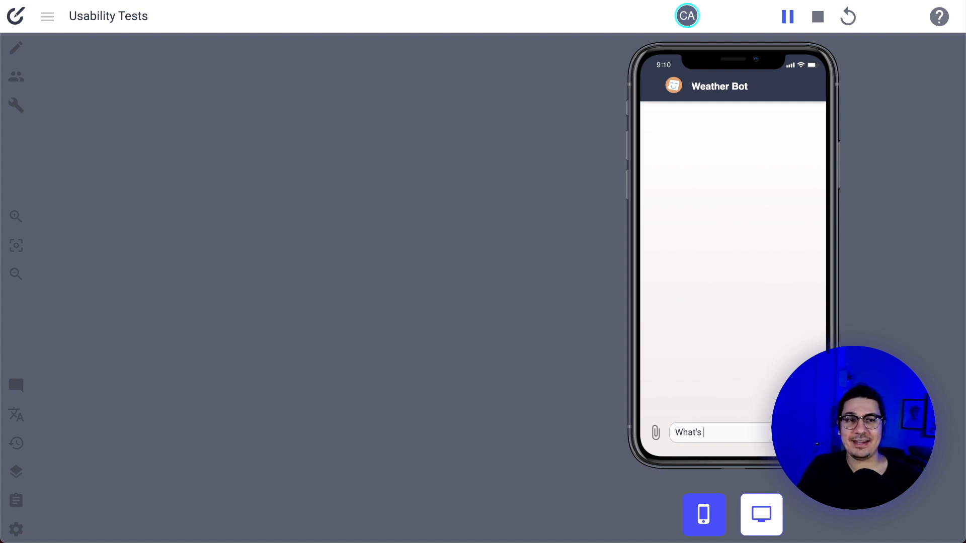
type("the temperature now")
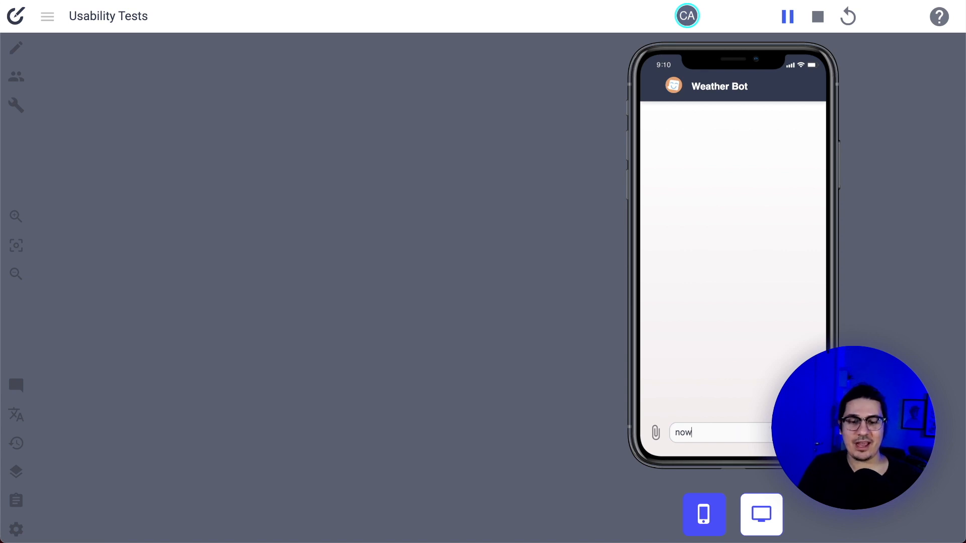
key("Return")
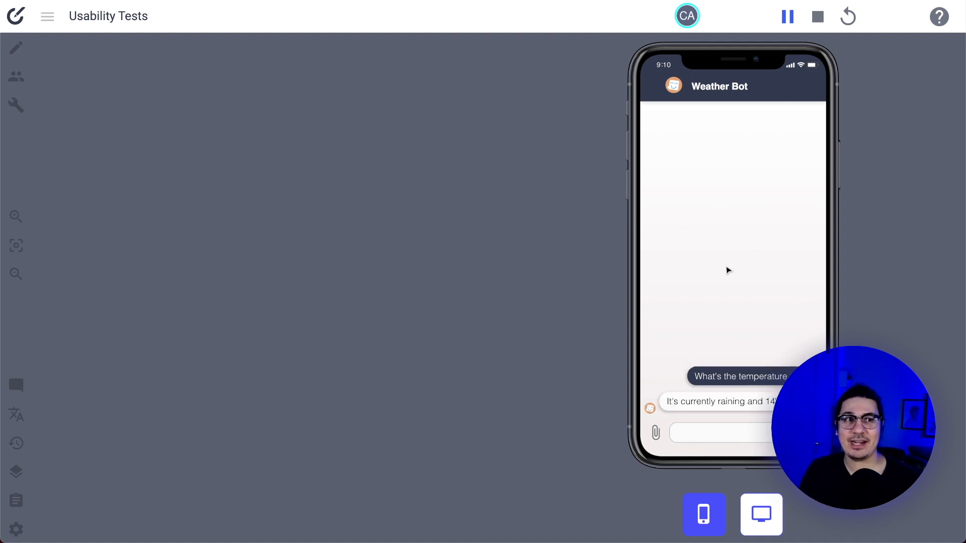
left_click(847, 17)
Send 'How do you work' in a fresh test chat, then restart
left_click(406, 274)
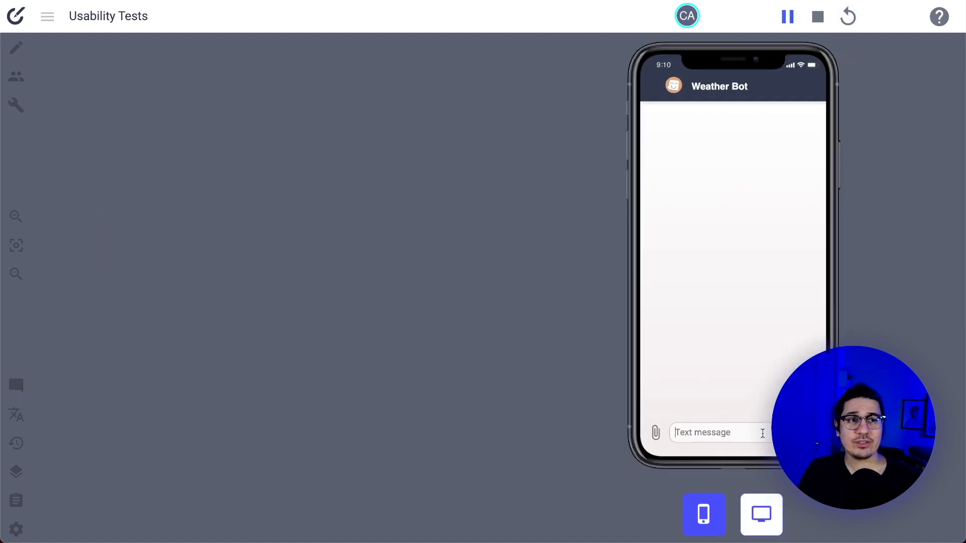
type("How")
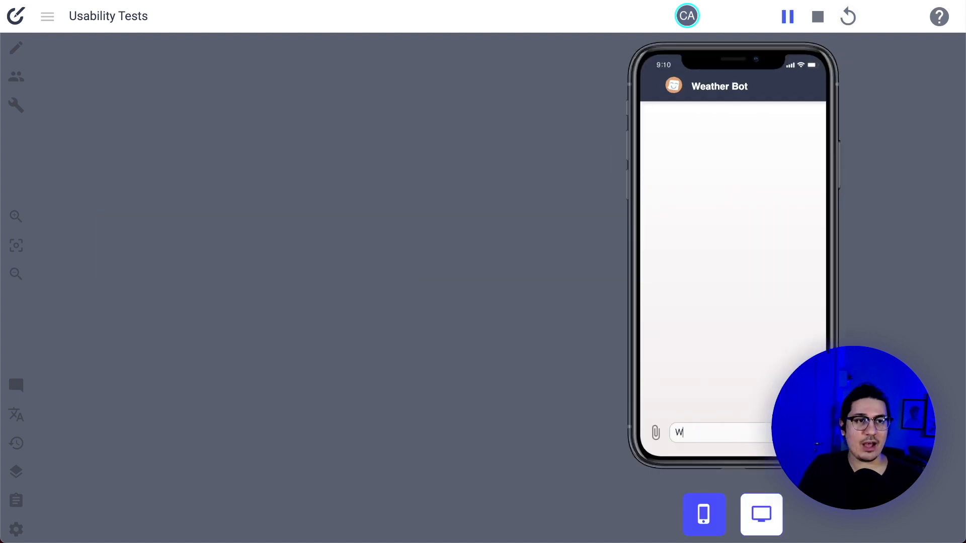
type(" do you work?")
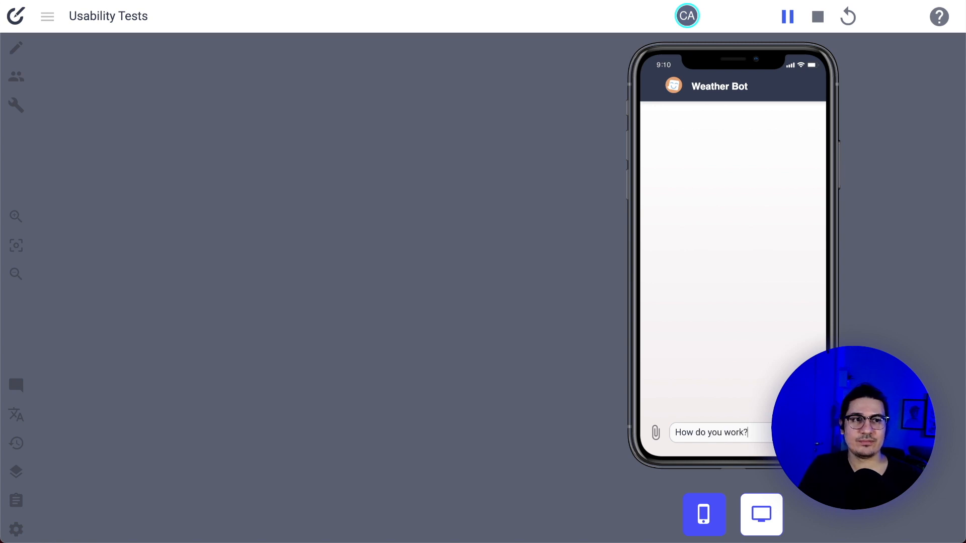
key("Return")
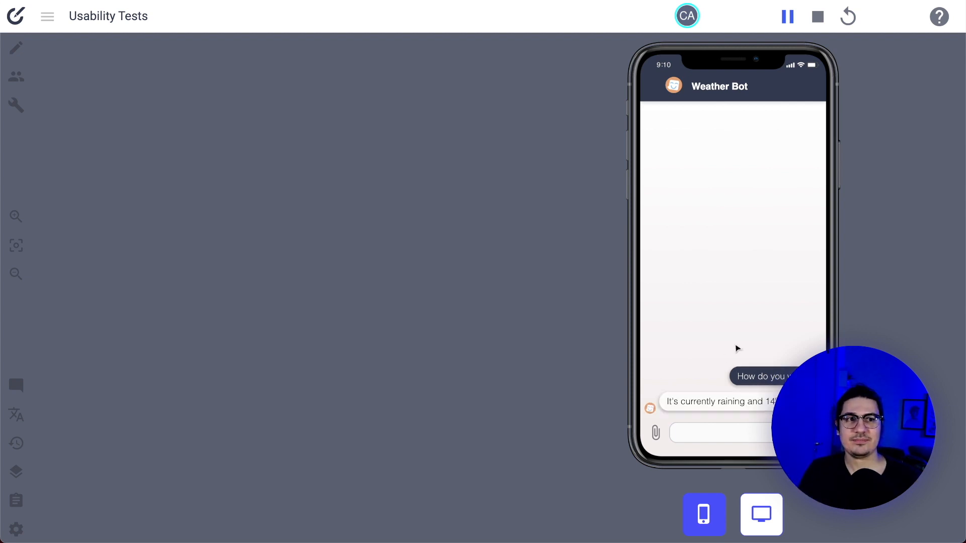
left_click(848, 17)
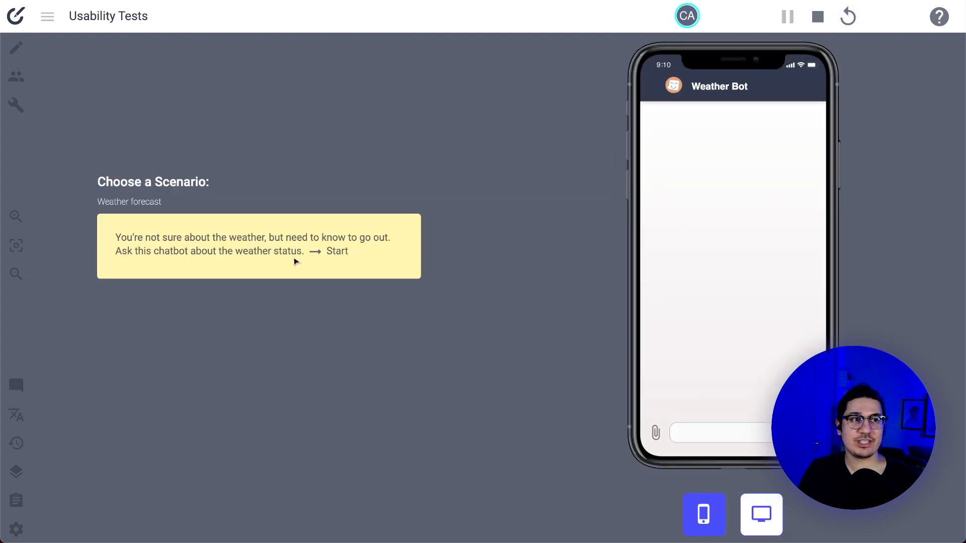
Send 'Hi' in another test run, then stop testing
left_click(356, 261)
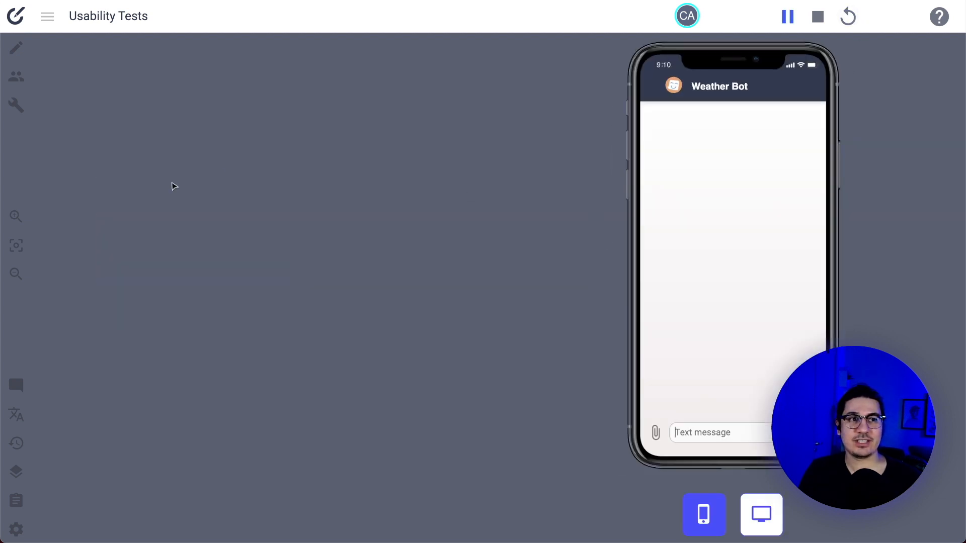
left_click(704, 432)
type("Hi")
key("Return")
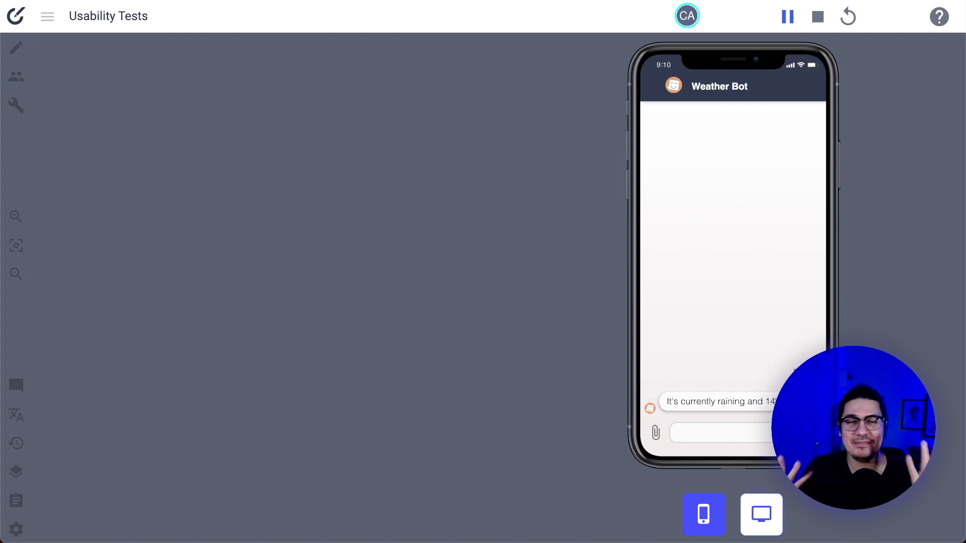
left_click(817, 17)
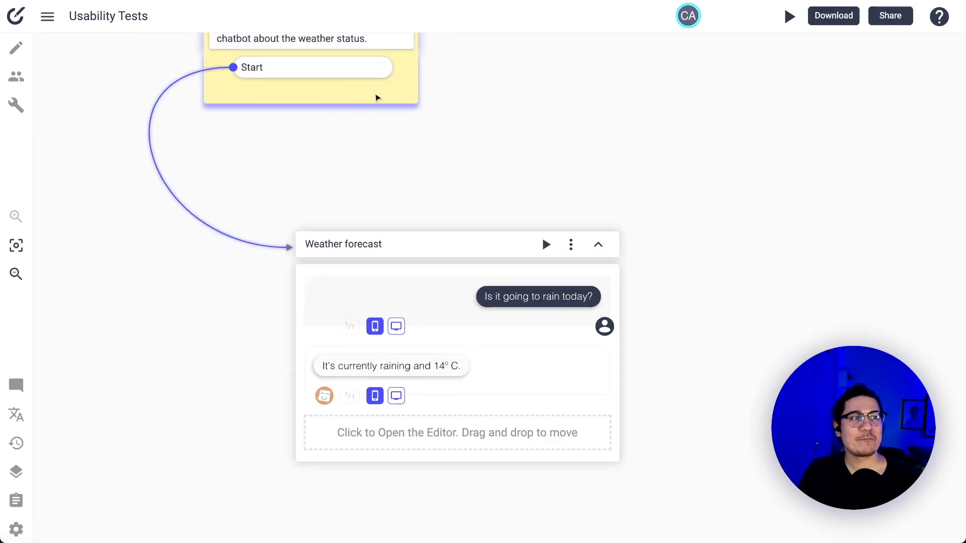
Open Pending Tester Data and review the five pending tester phrases
left_click(16, 78)
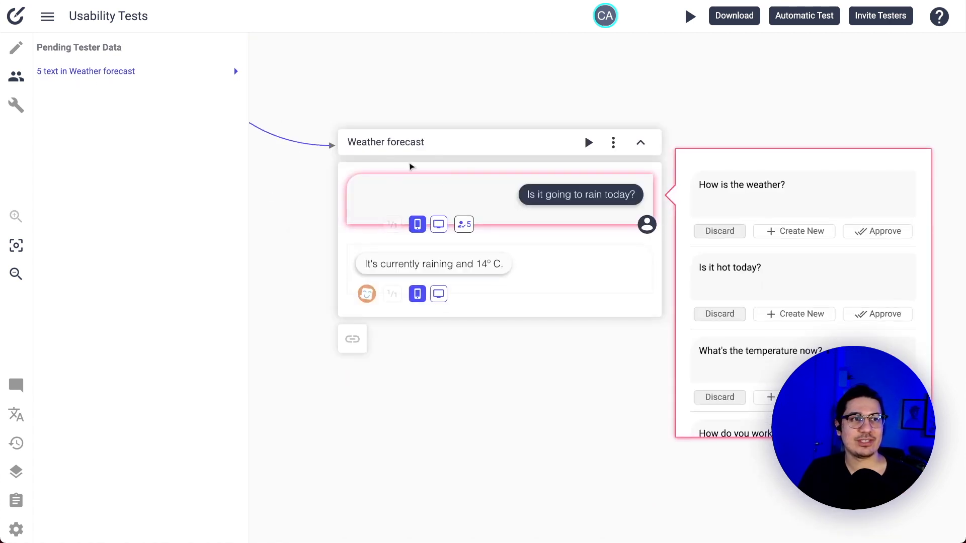
scroll(773, 237, "down", 2)
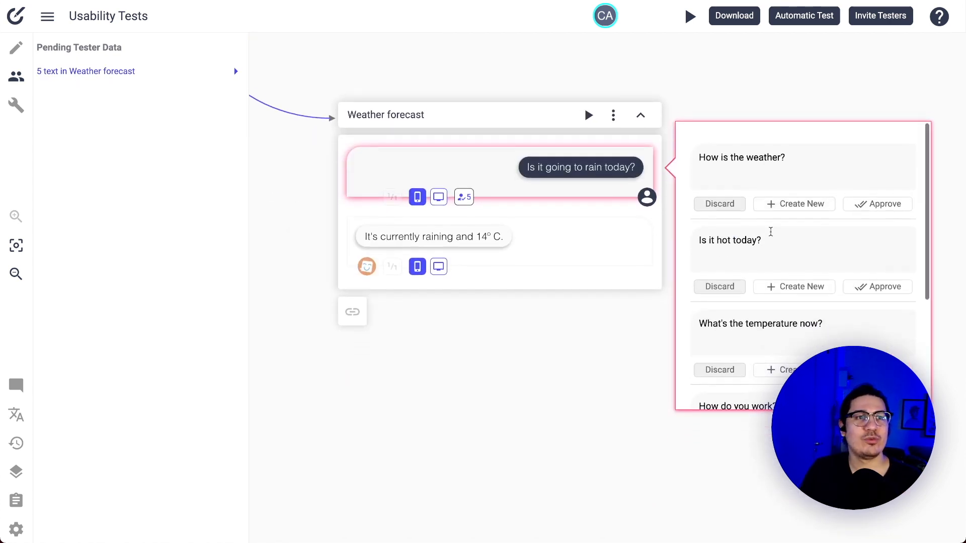
scroll(716, 231, "right", 2)
scroll(715, 225, "down", 1)
scroll(725, 263, "down", 1)
scroll(723, 258, "up", 1)
scroll(723, 257, "left", 1)
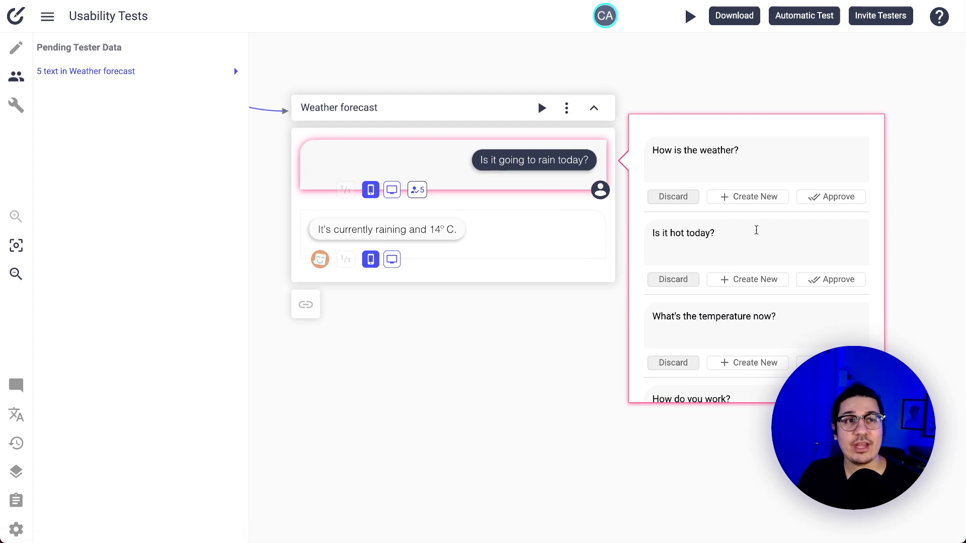
scroll(754, 229, "down", 1)
scroll(756, 231, "up", 1)
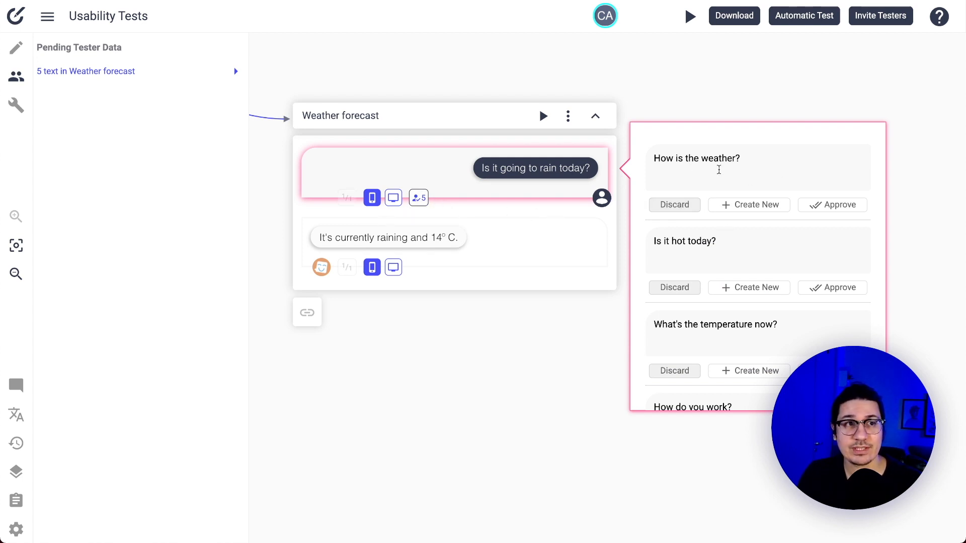
Approve the weather, hot-today and temperature phrases as variants, discard 'Hi', add 'How do you work?' as new
left_click(820, 205)
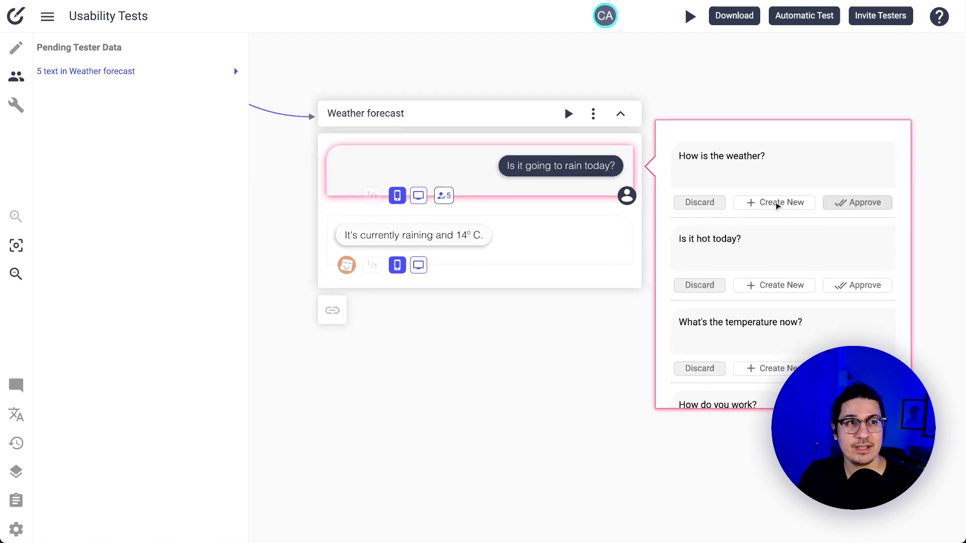
left_click(872, 201)
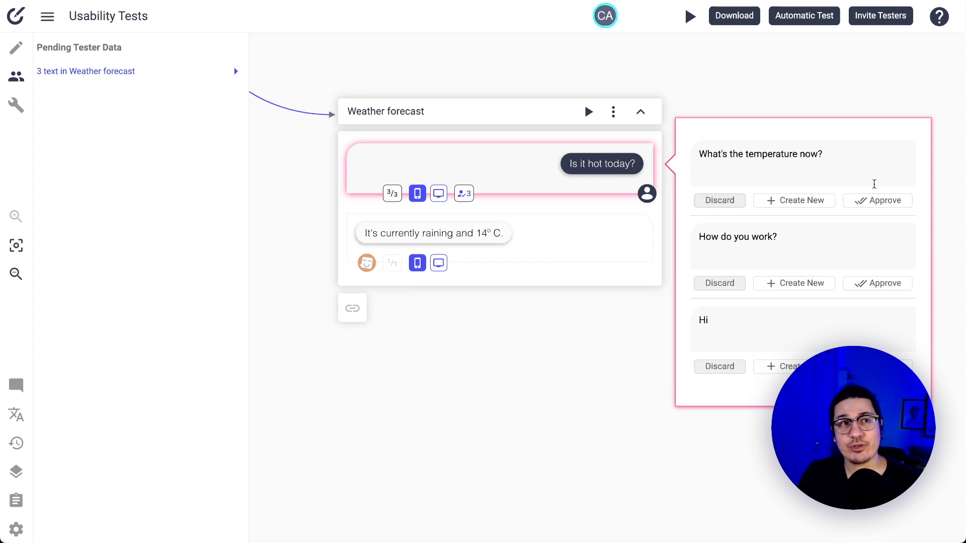
left_click(848, 203)
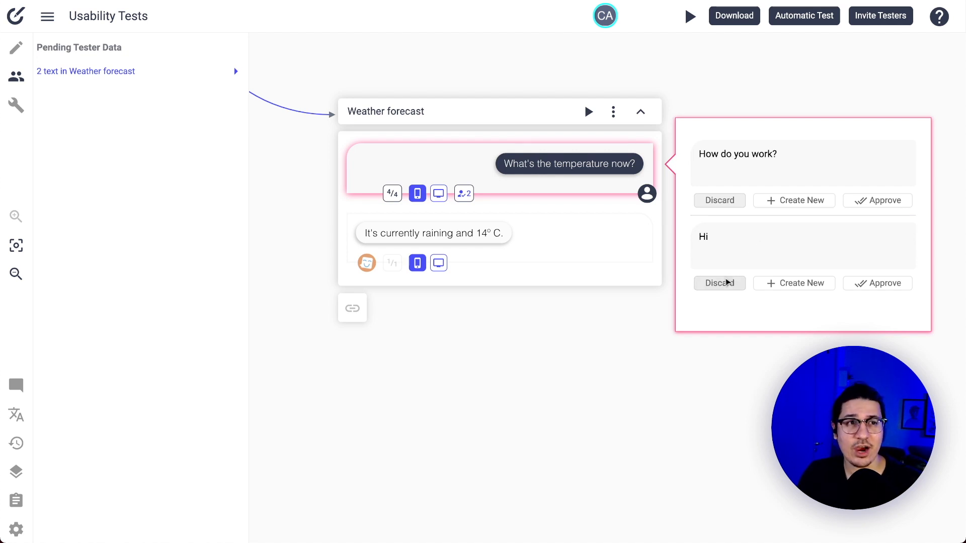
left_click(726, 283)
left_click(784, 201)
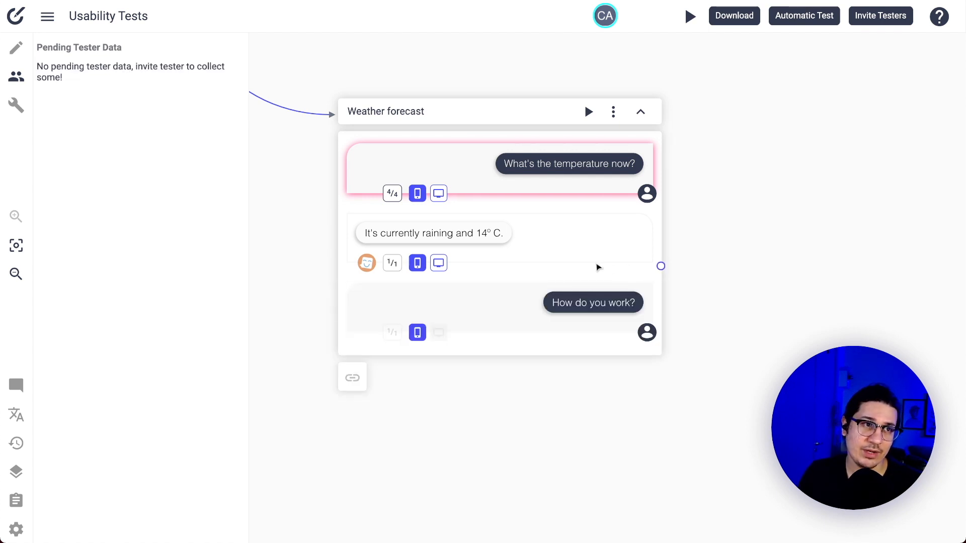
Split 'How do you work?' into a Weather forecast 2 block placed right of the original
left_click(576, 265)
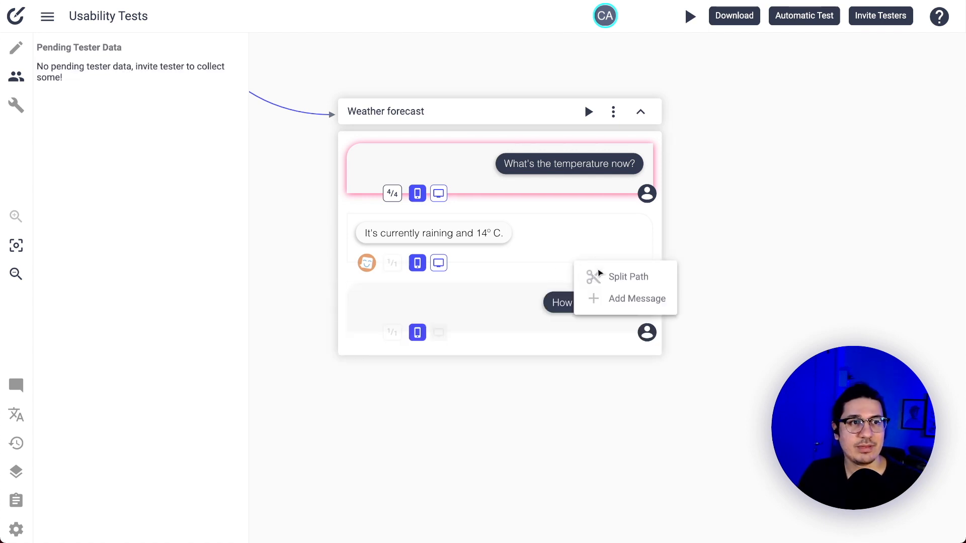
left_click(16, 48)
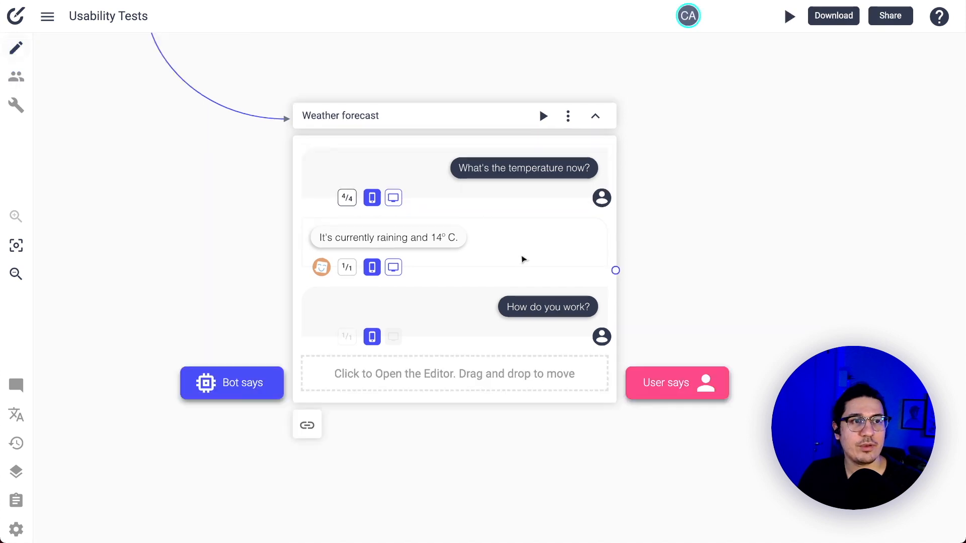
left_click(547, 295)
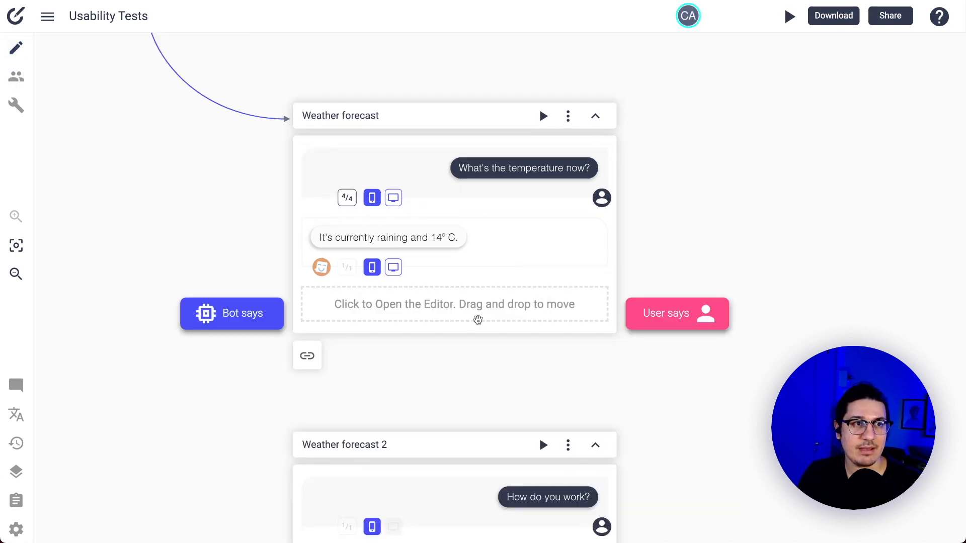
left_click_drag(448, 442, 941, 229)
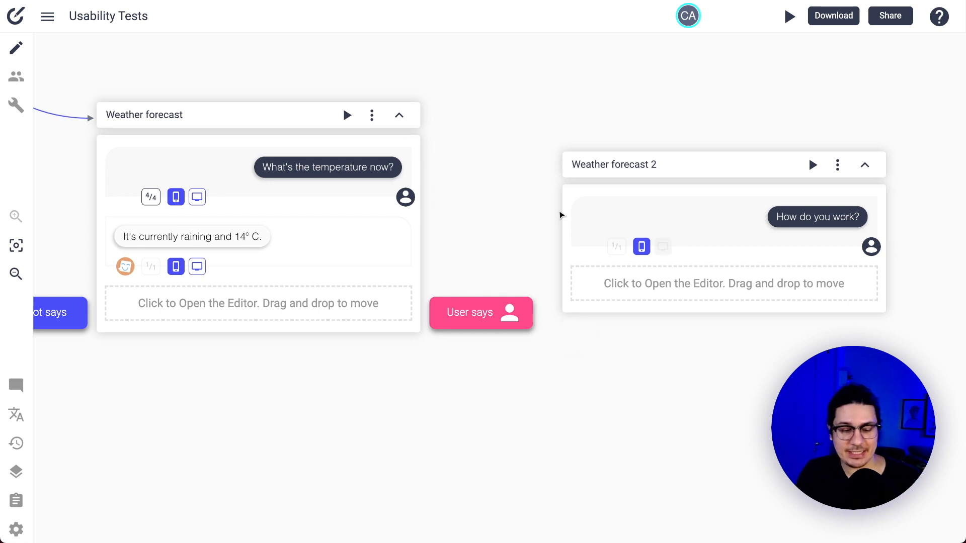
scroll(560, 213, "down", 5)
left_click_drag(546, 128, 670, 195)
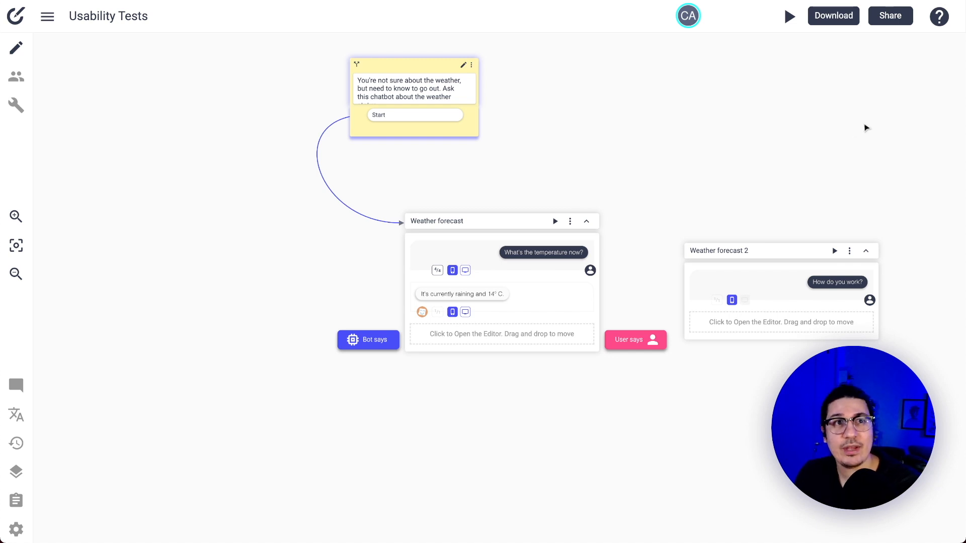
Keep link sharing set to 'Anyone with the link' and reopen the empty tester data panel
left_click(891, 15)
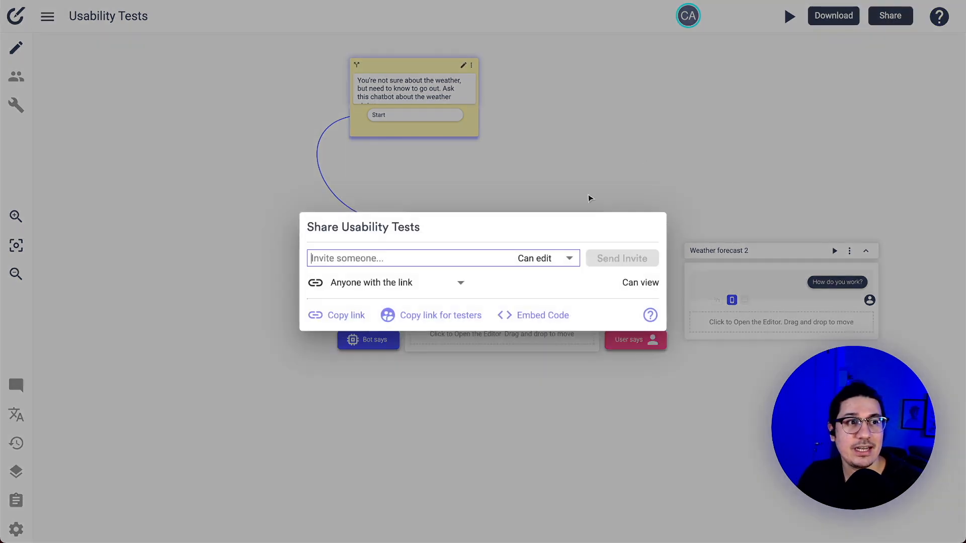
left_click(370, 282)
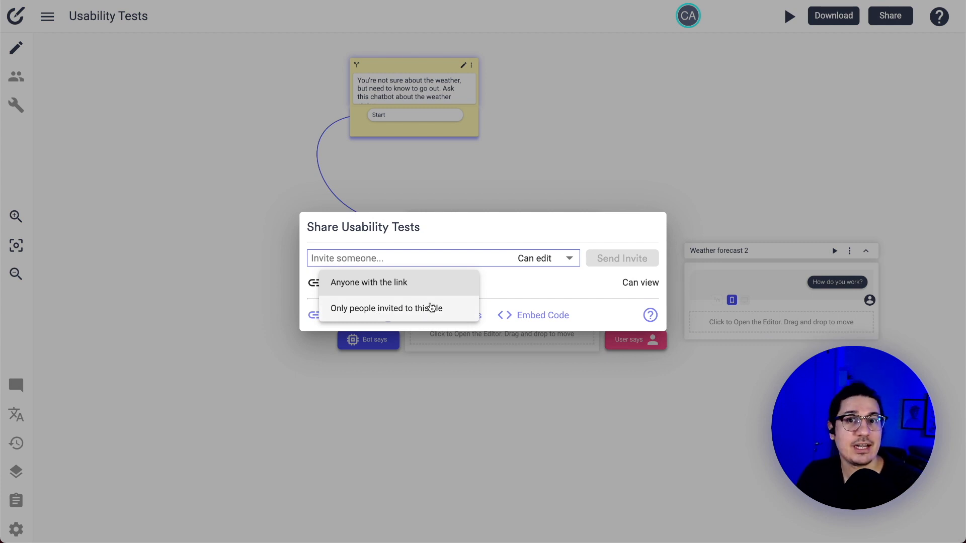
left_click(536, 289)
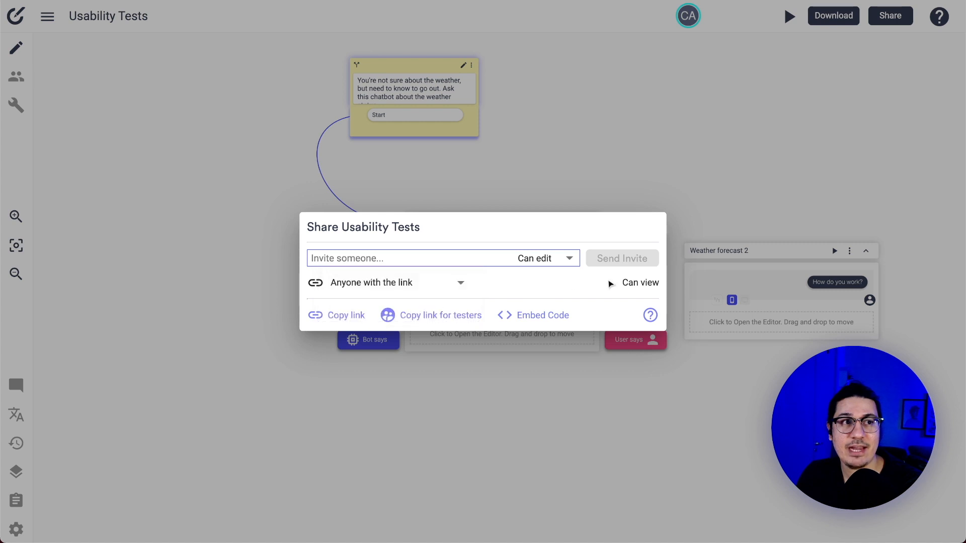
left_click(441, 289)
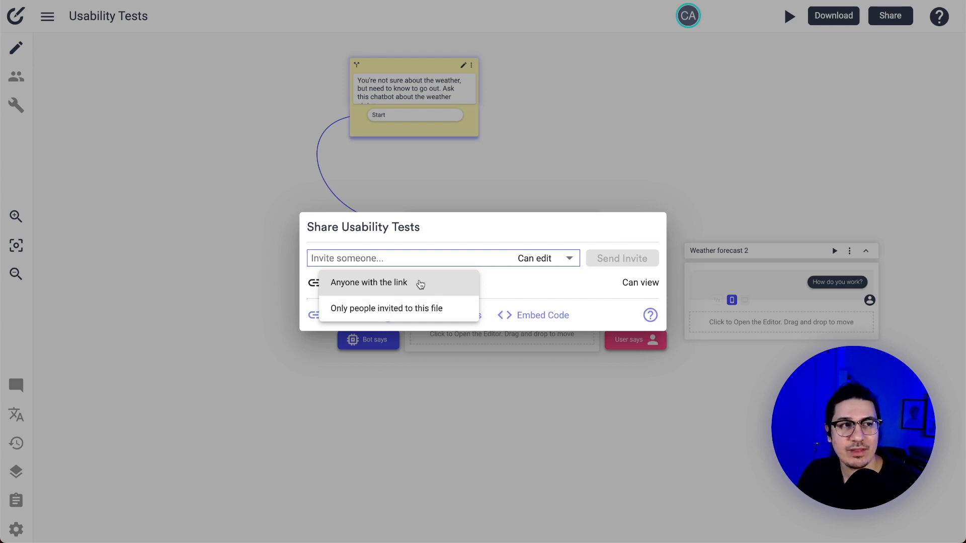
left_click(420, 284)
left_click(60, 79)
left_click(18, 78)
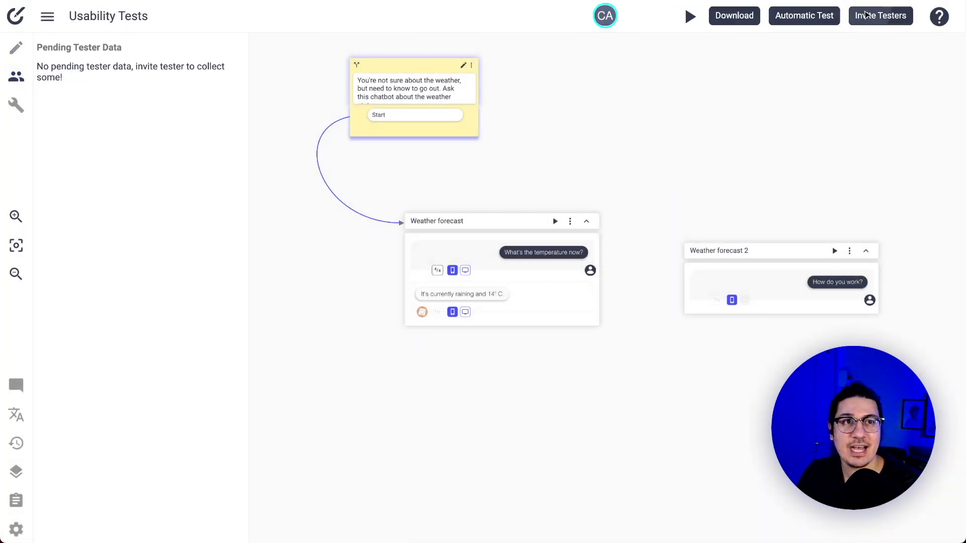
left_click(865, 15)
left_click(597, 152)
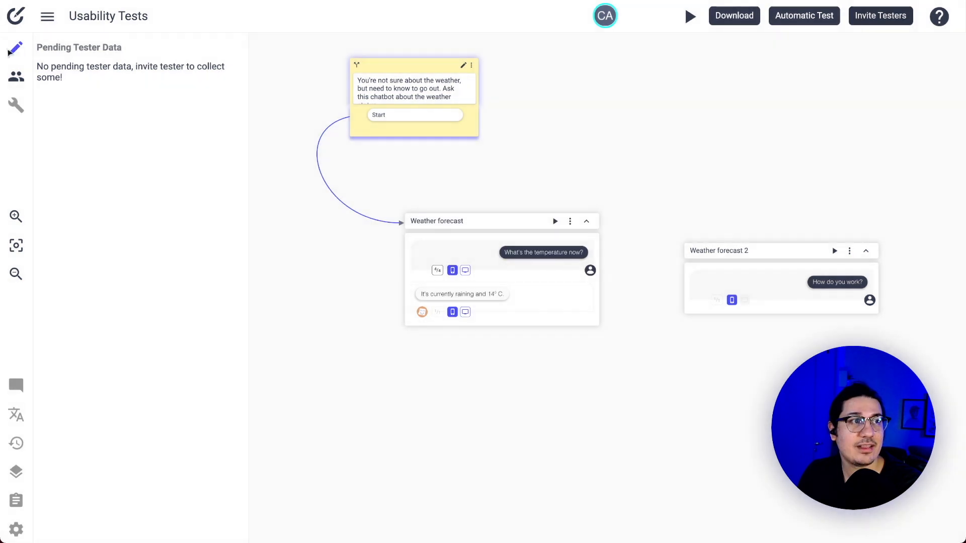
left_click(15, 49)
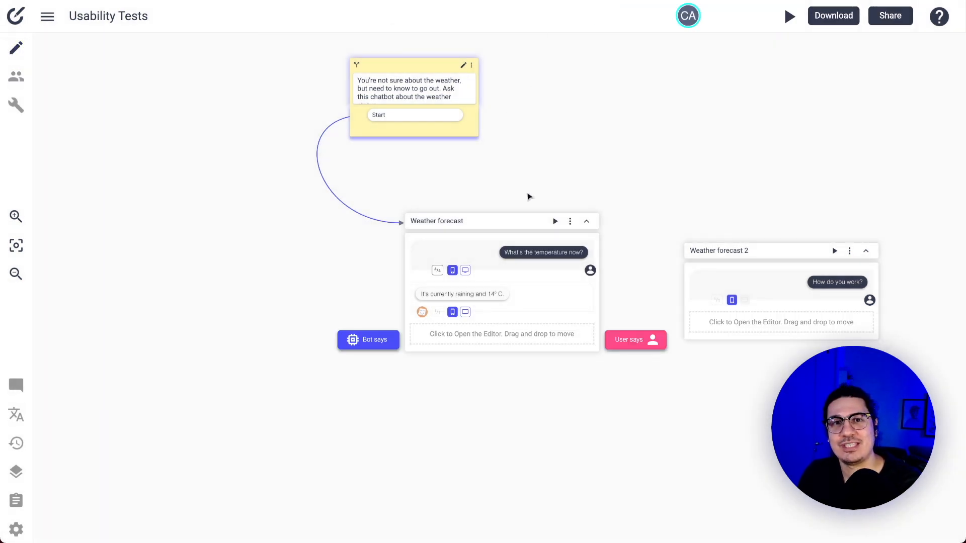
left_click(16, 77)
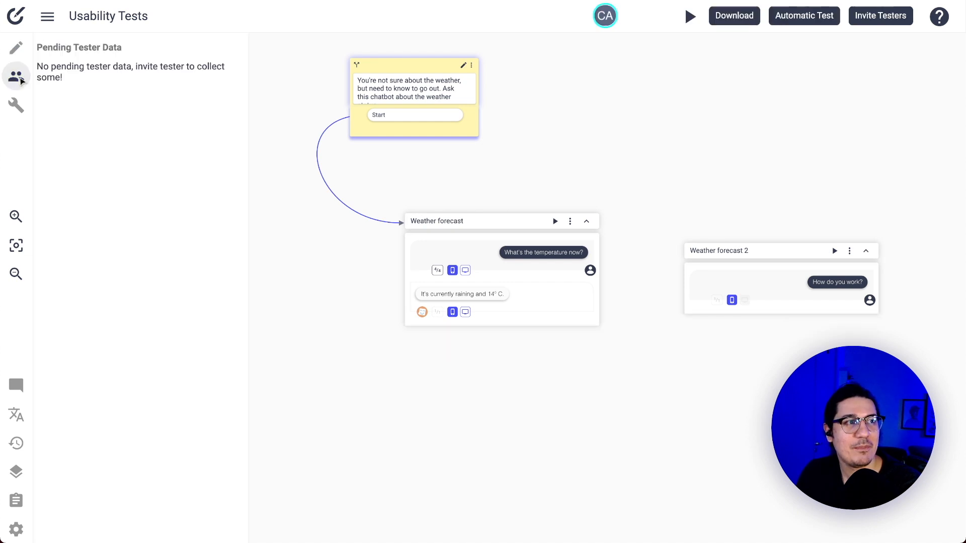
left_click(876, 18)
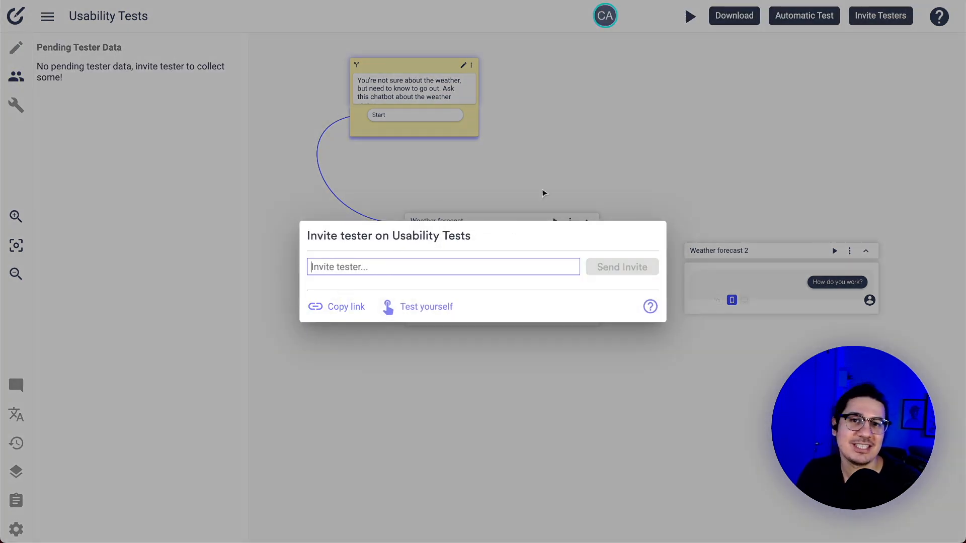
left_click(604, 165)
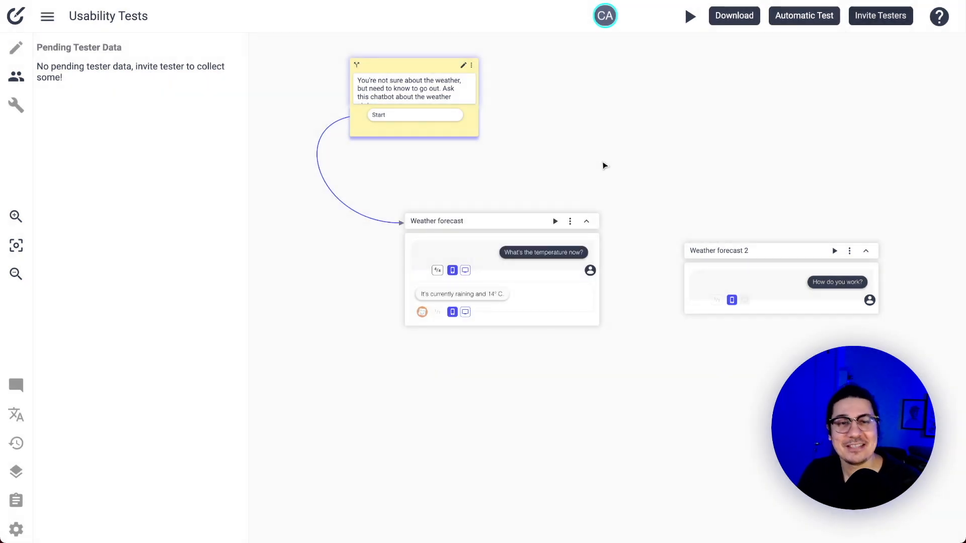